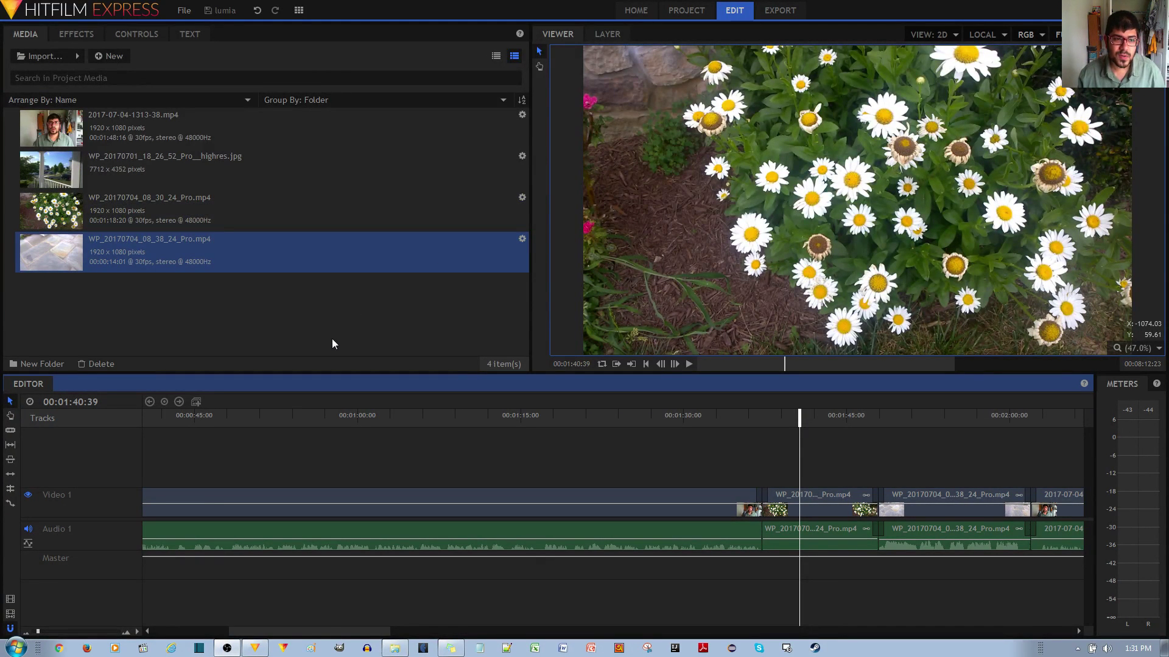
Step: Queue the Editor timeline for export and choose Continue Editing to stay in the Edit workspace
click(11, 604)
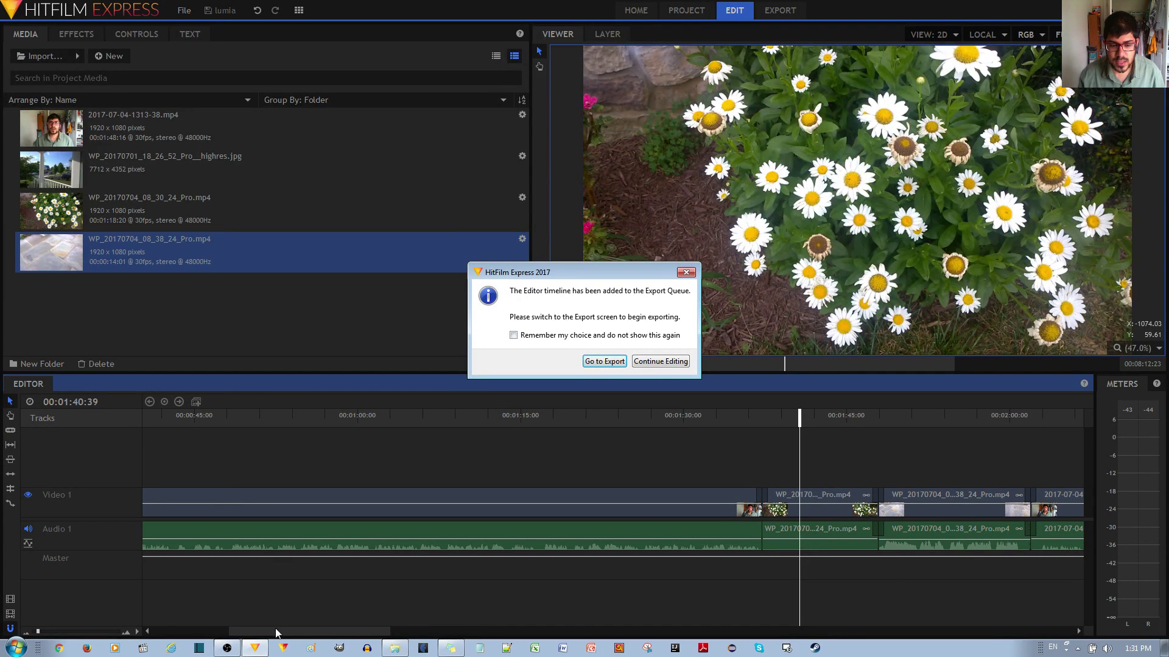
click(645, 362)
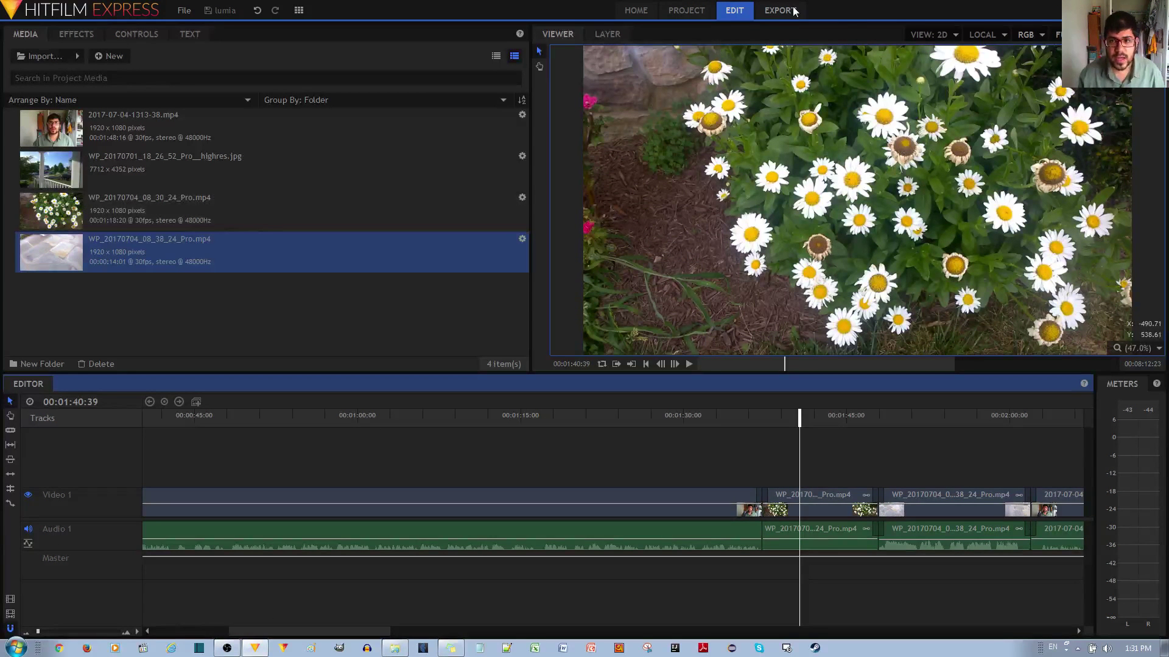
drag(377, 632, 506, 634)
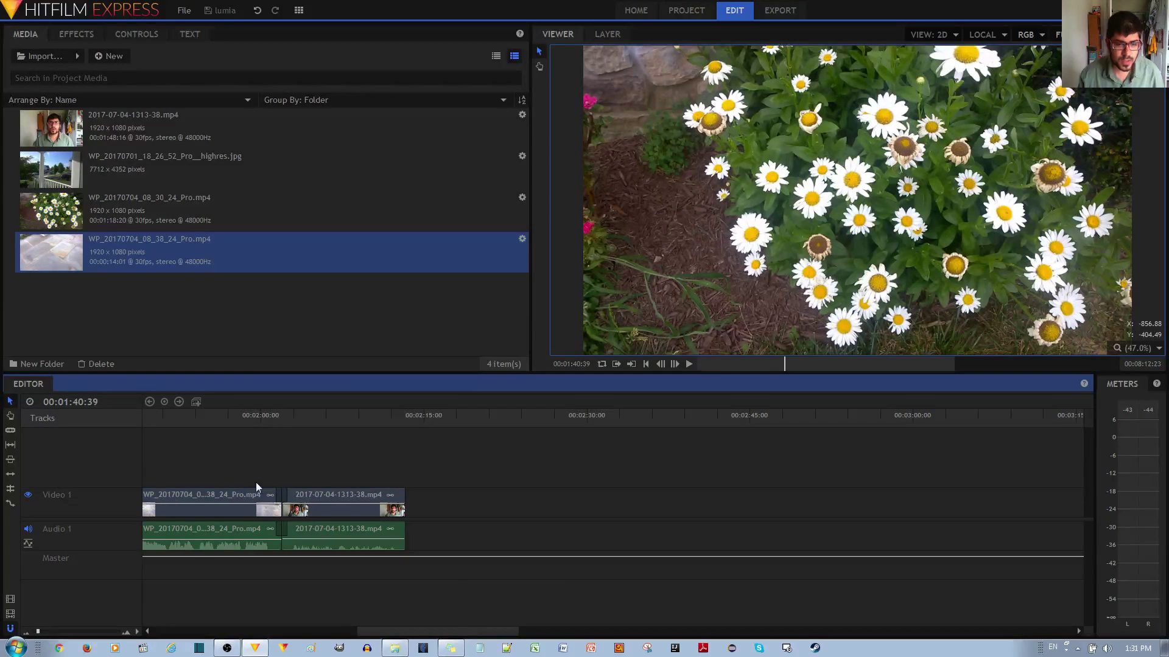
drag(454, 635, 418, 633)
click(10, 601)
click(10, 616)
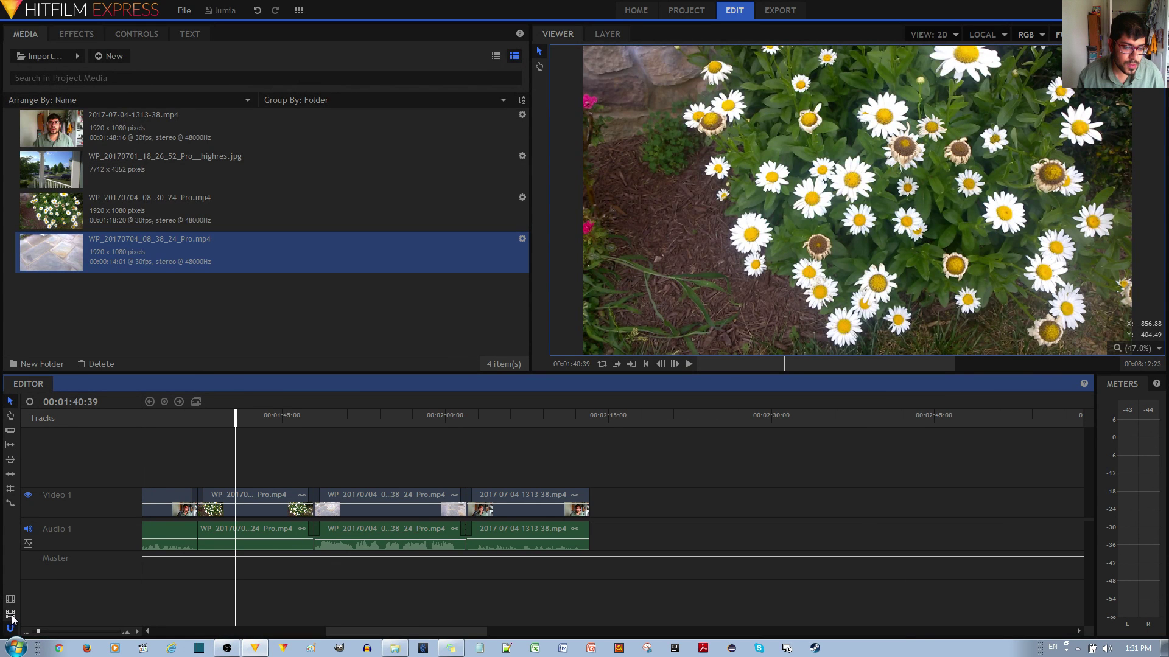
click(11, 616)
click(11, 601)
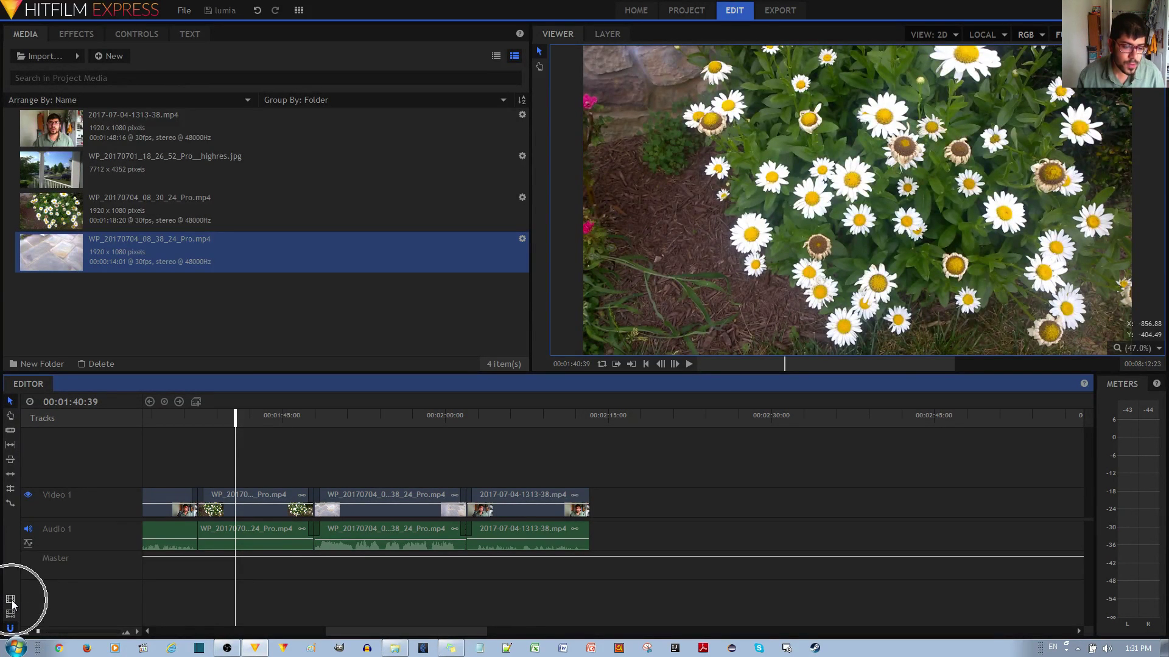
Step: Switch to the Export screen showing the queued MP4 YouTube 1080p HD Editor.mp4 task
click(783, 12)
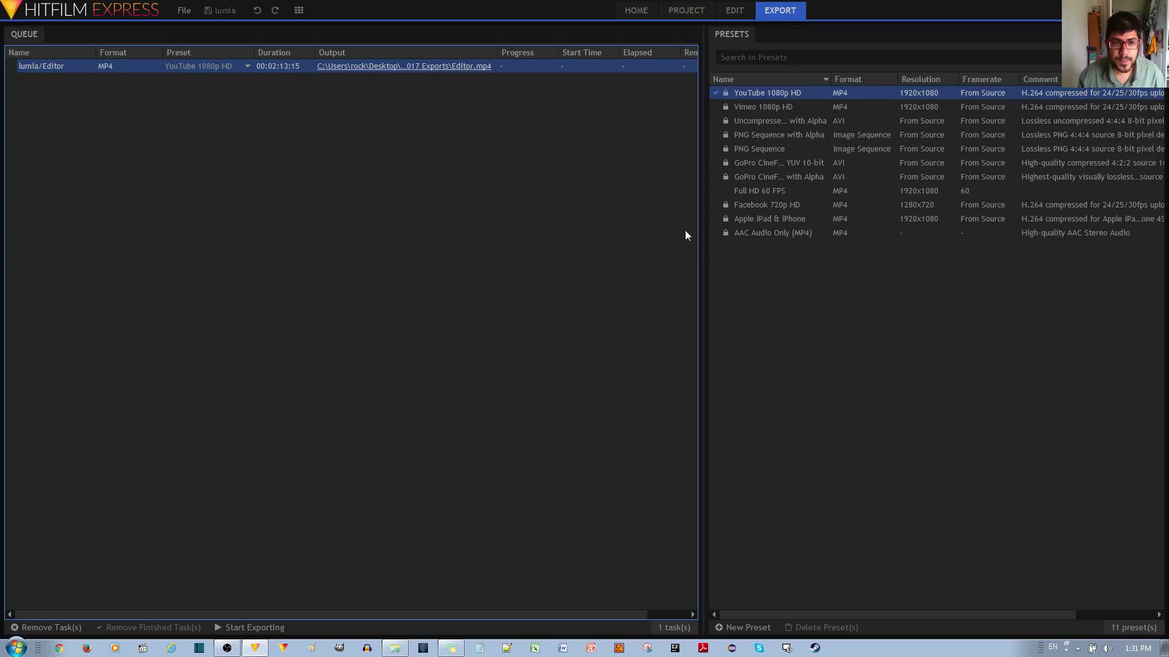
click(276, 69)
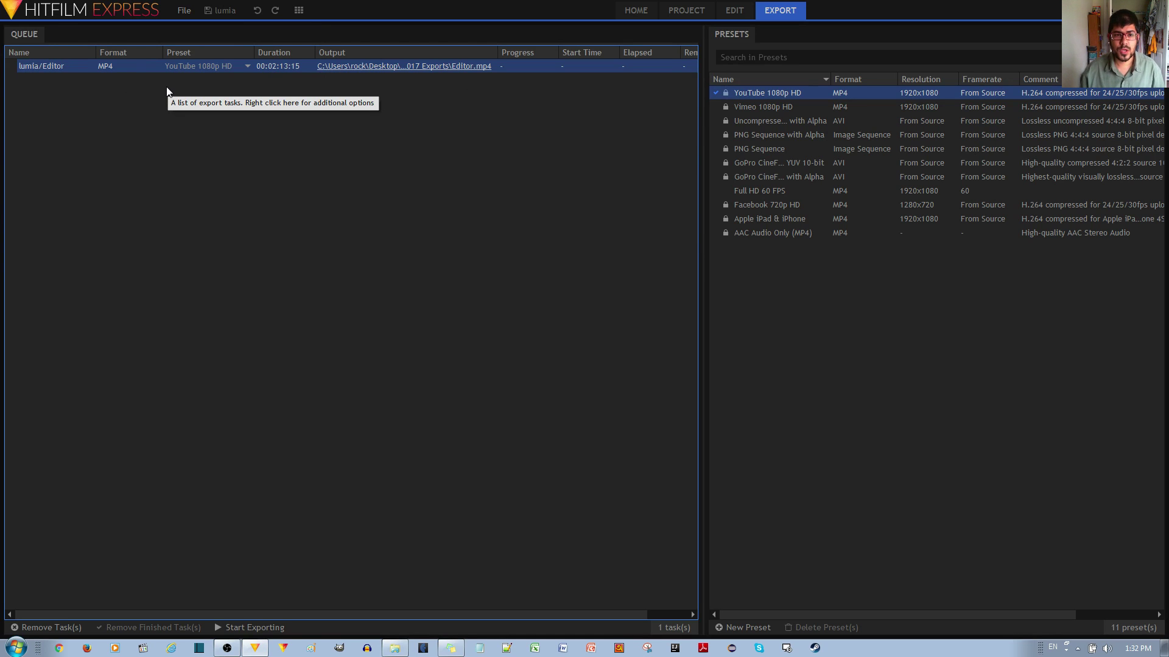
click(378, 67)
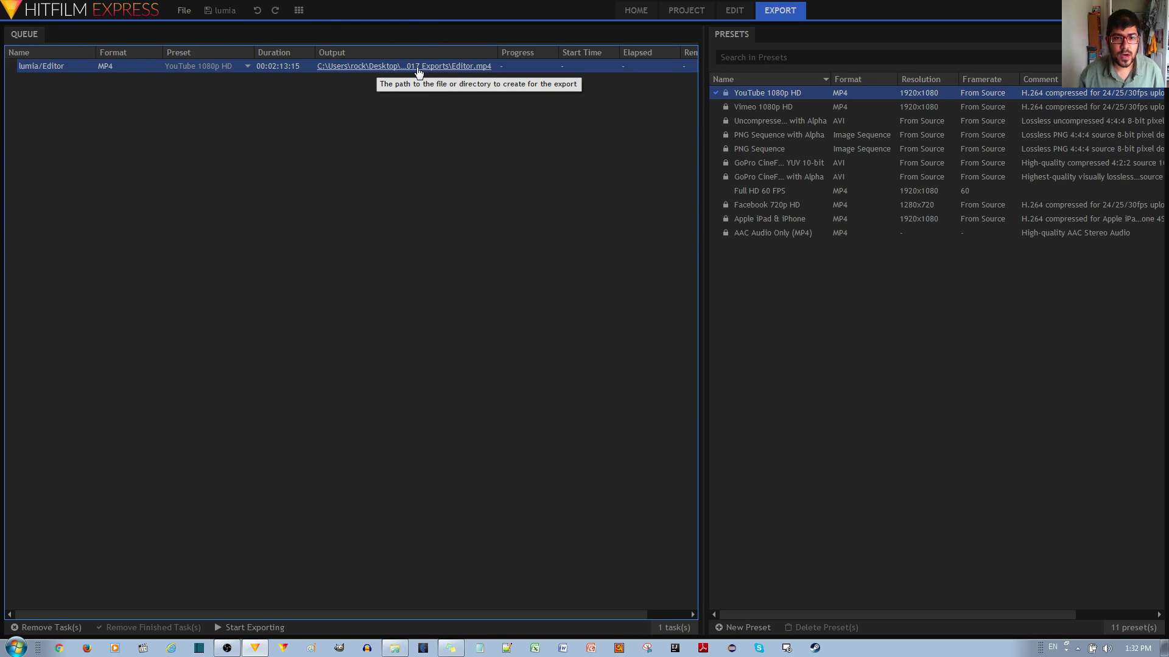
click(382, 68)
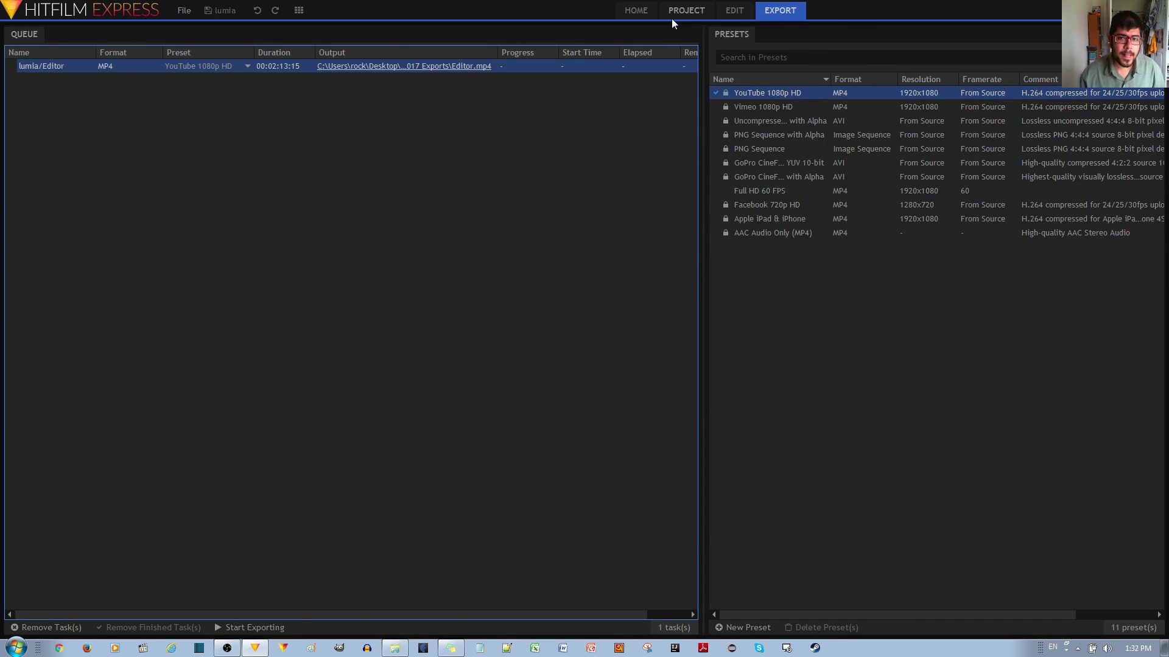
Step: Queue the timeline again from the Editor and go to the export queue holding Editor[2].mp4
click(639, 12)
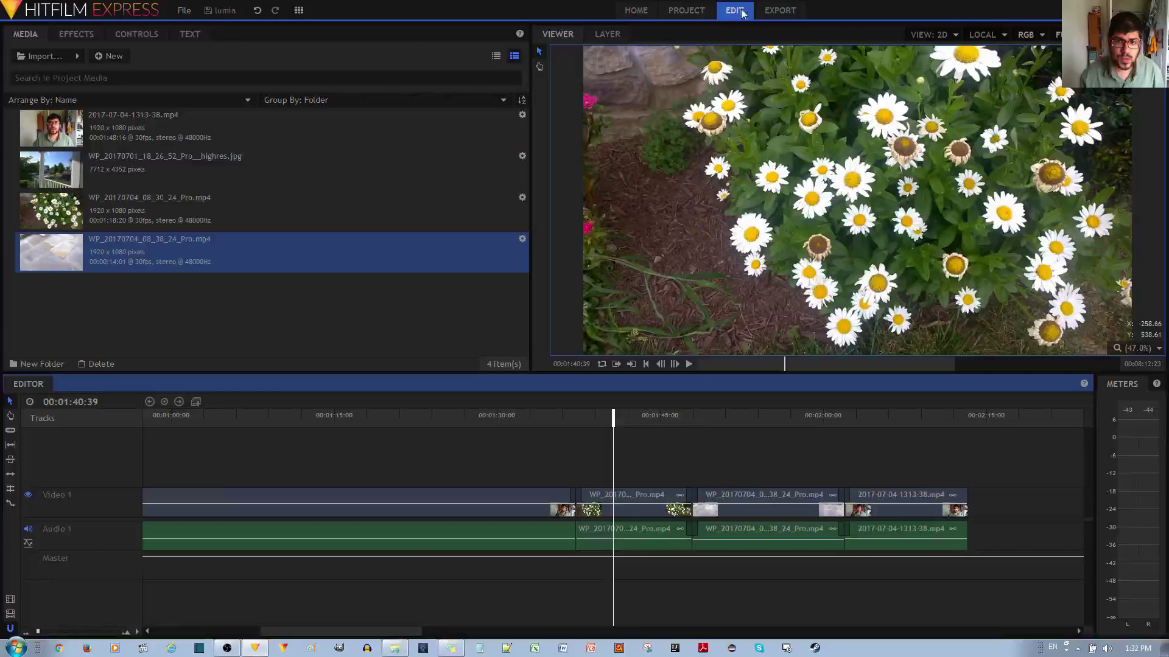
click(735, 11)
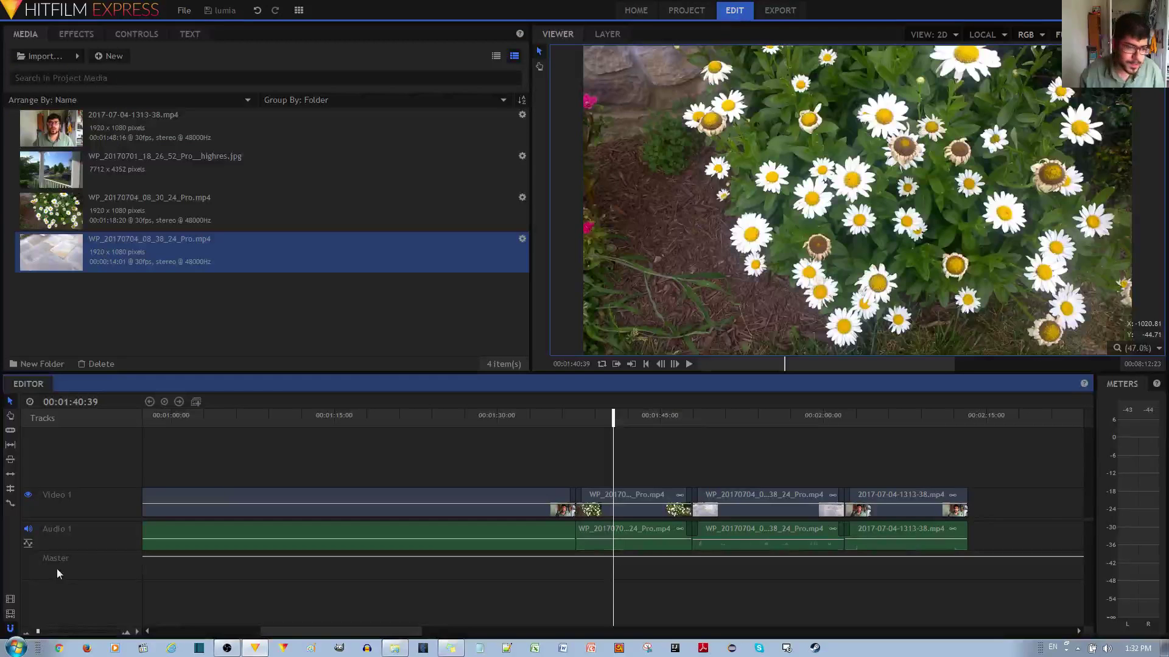
click(11, 616)
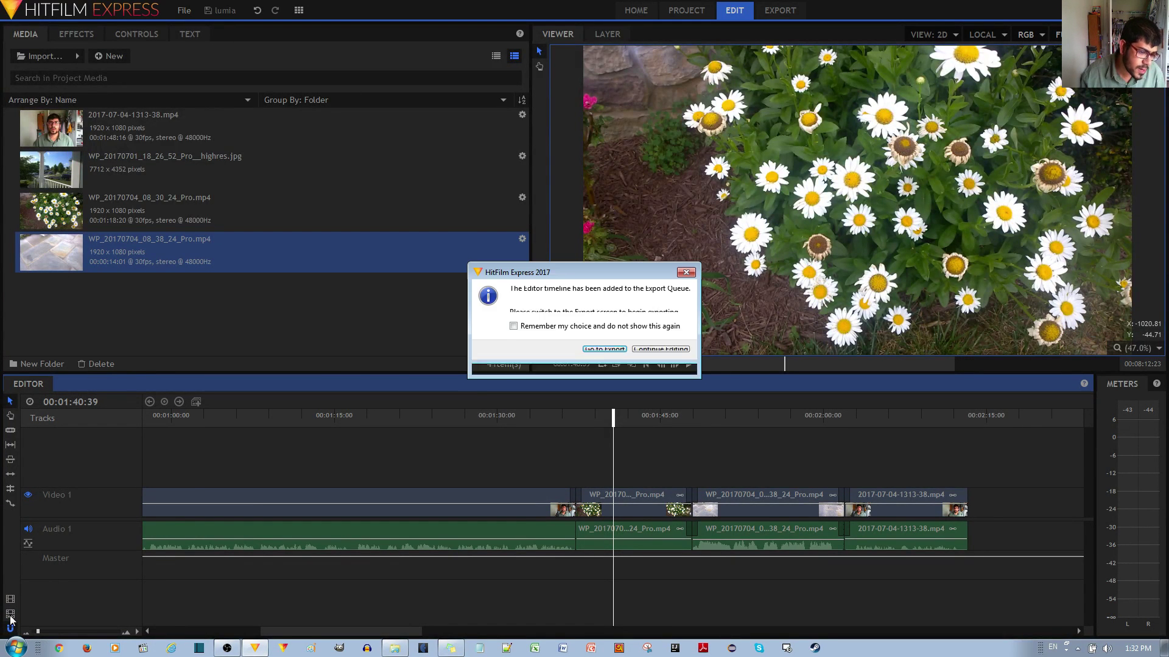
click(602, 362)
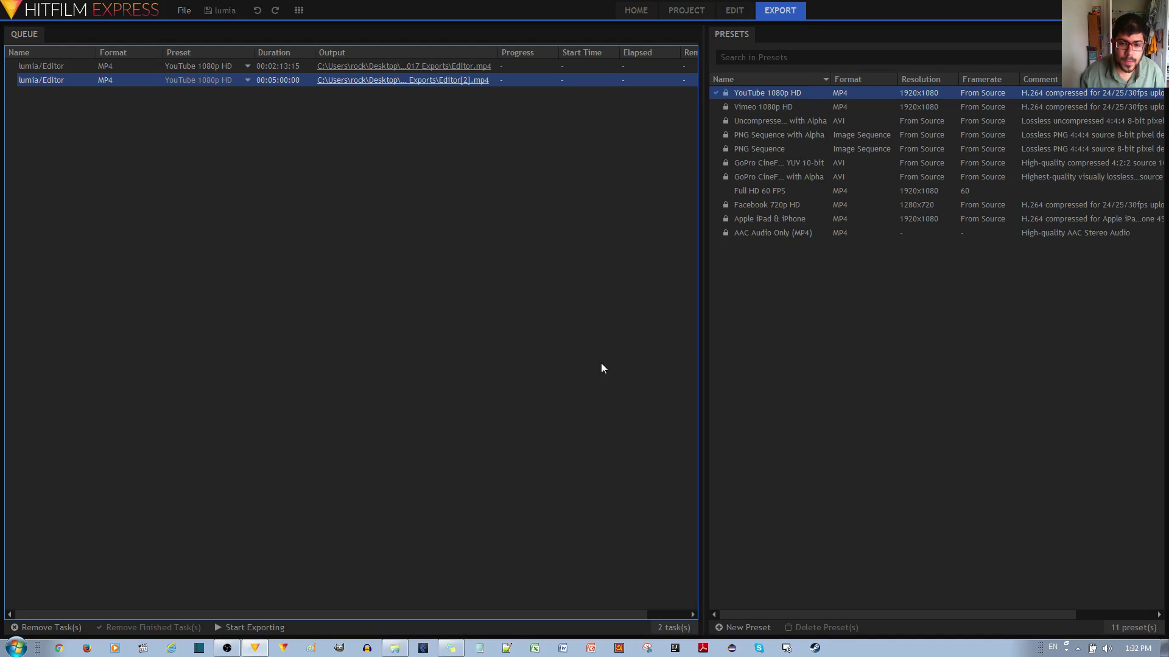
click(267, 81)
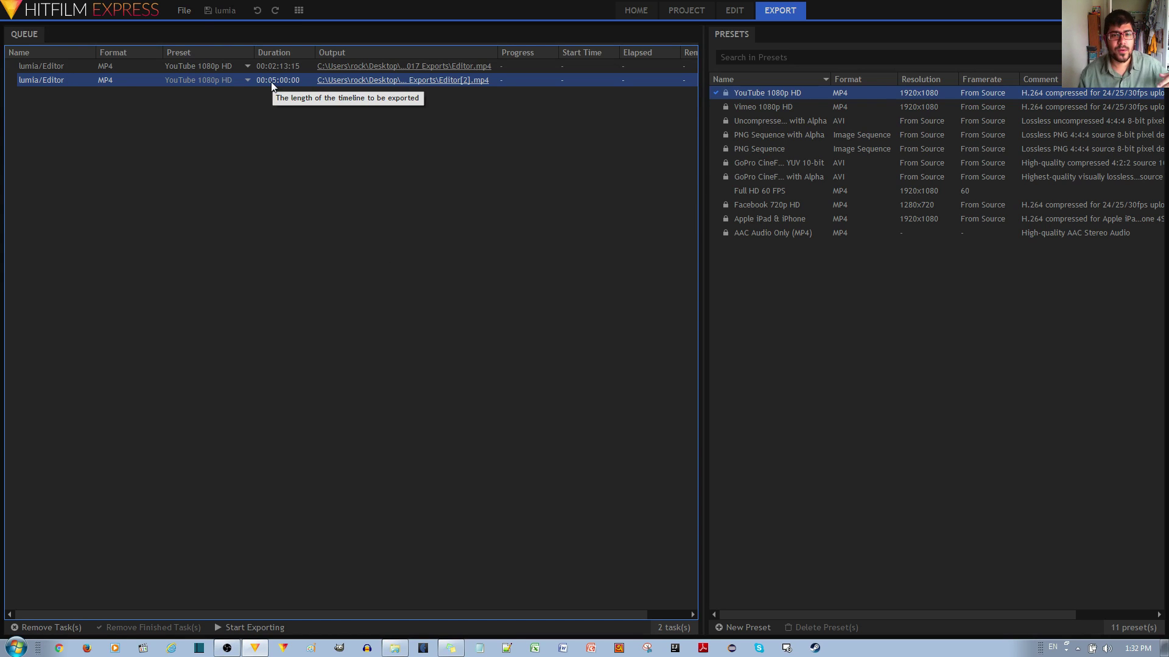
Step: Remove the duplicate Editor[2].mp4 task, leaving only the Editor.mp4 export queued
right_click(295, 82)
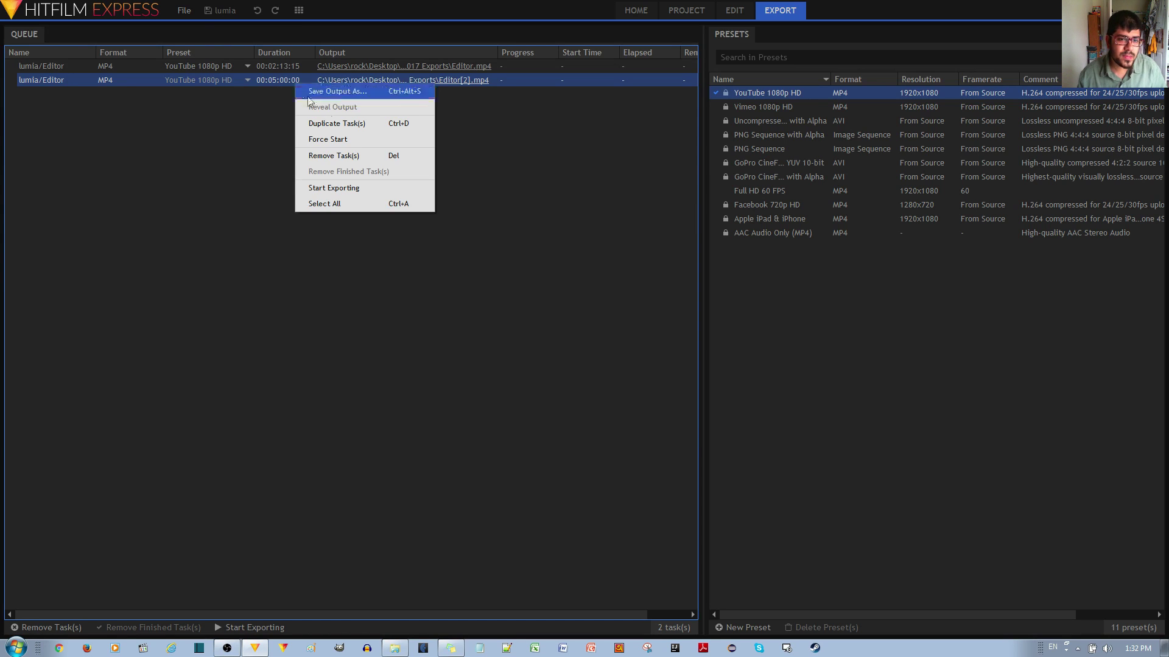
click(345, 159)
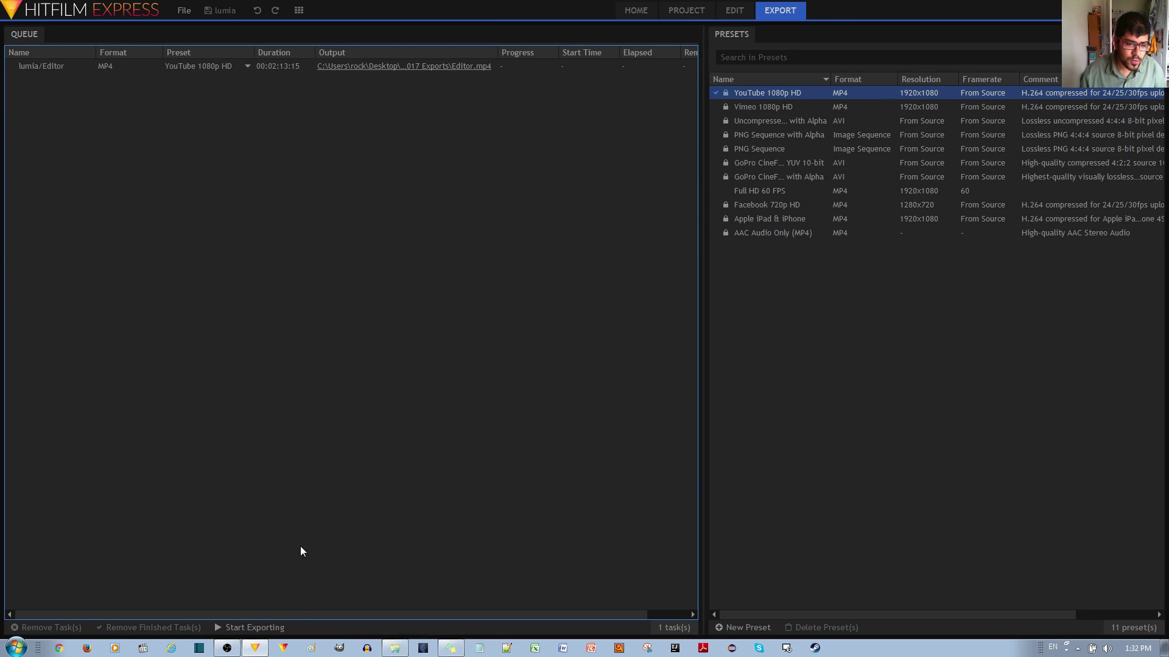
click(258, 627)
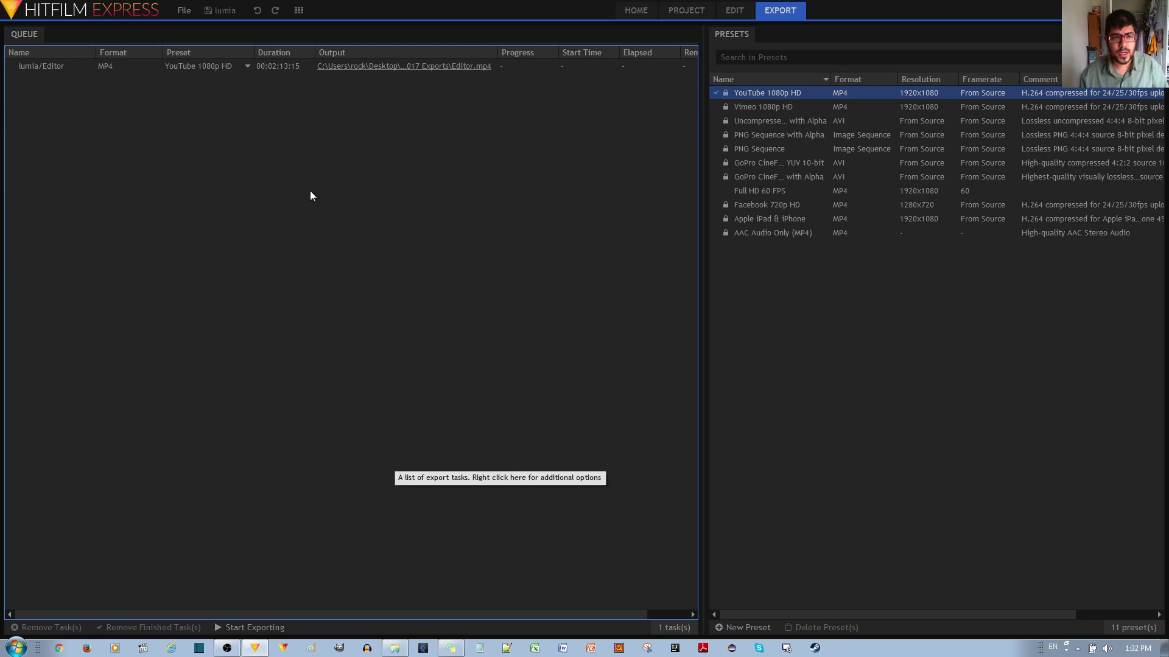
click(135, 65)
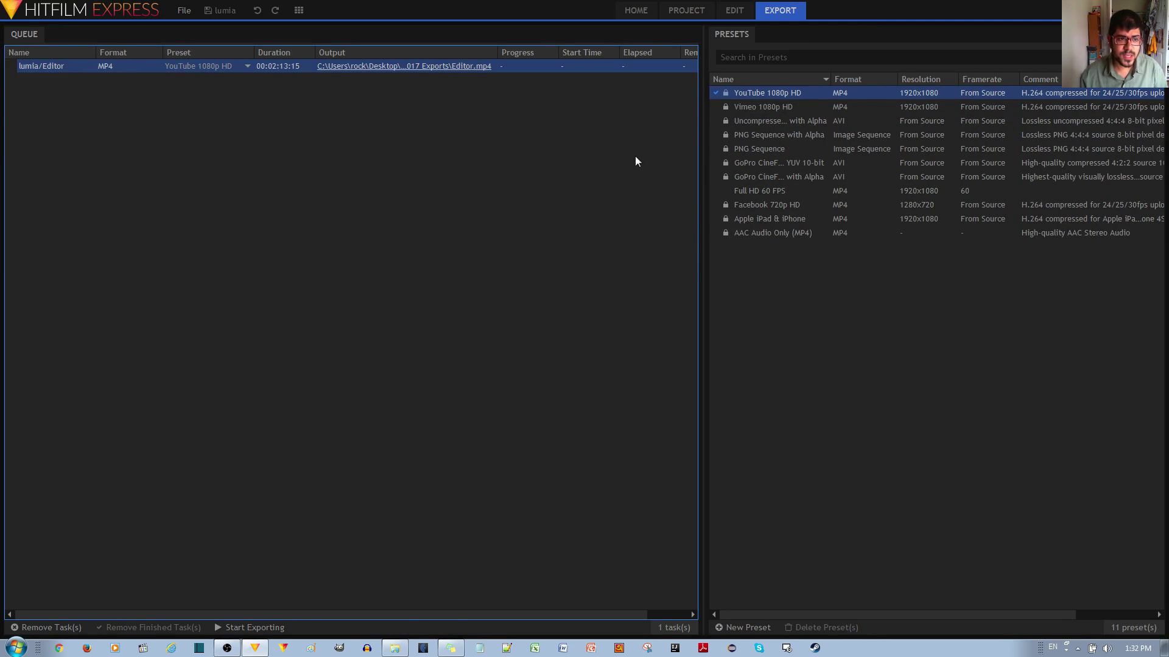
click(203, 65)
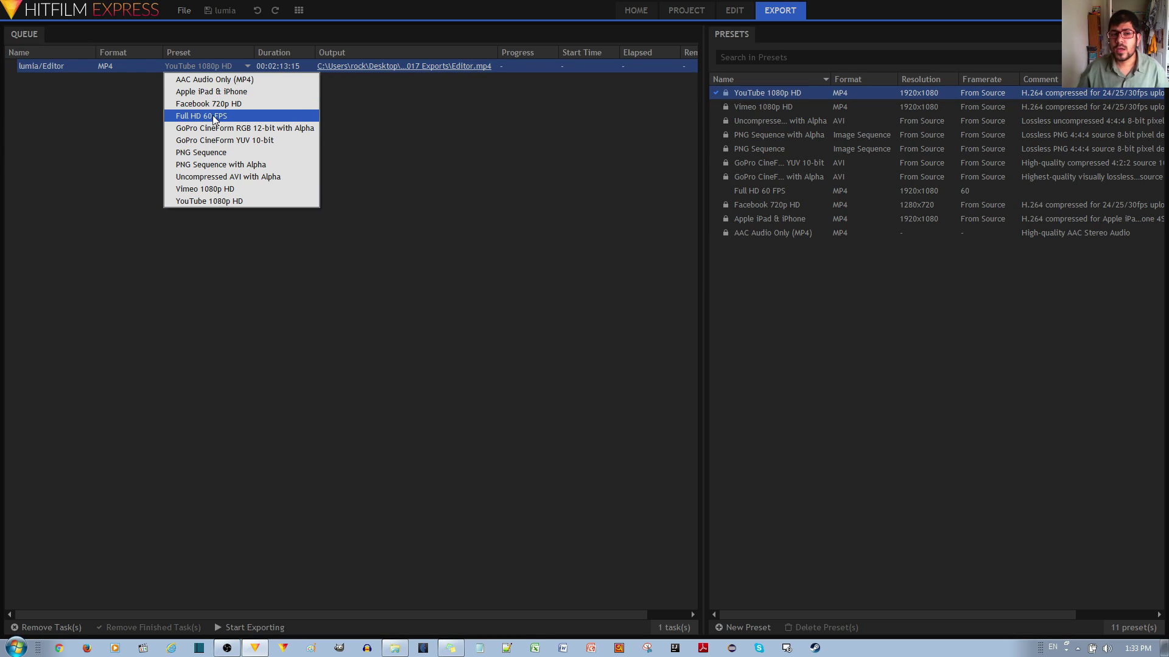
click(663, 280)
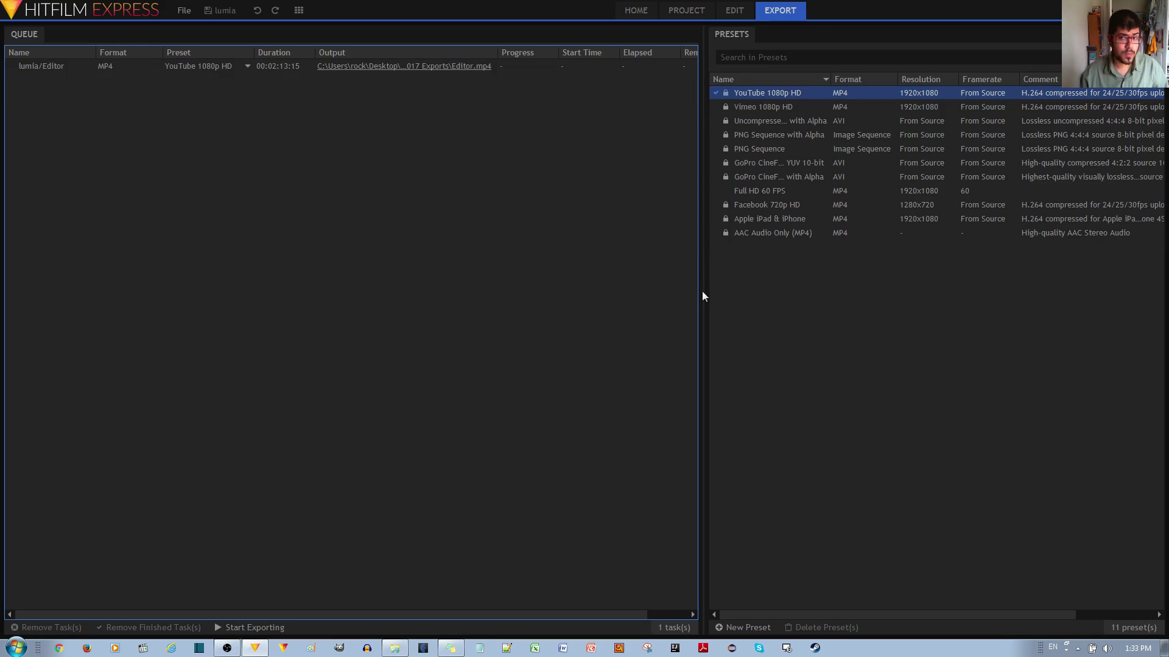
click(779, 318)
click(744, 630)
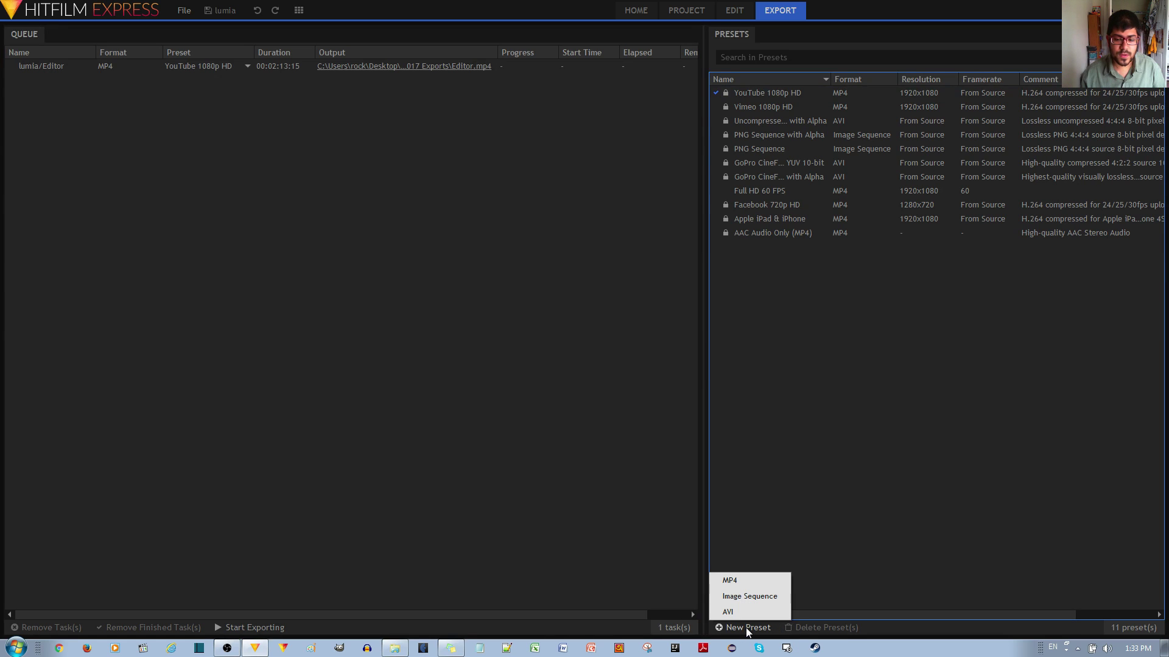
click(730, 583)
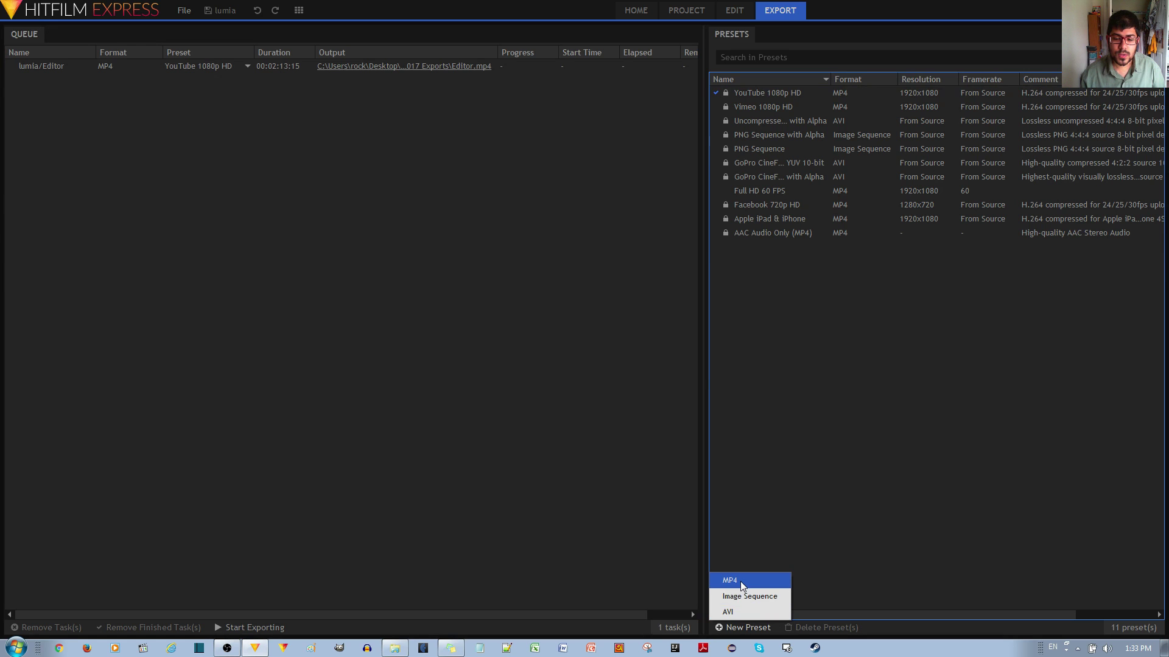
click(740, 582)
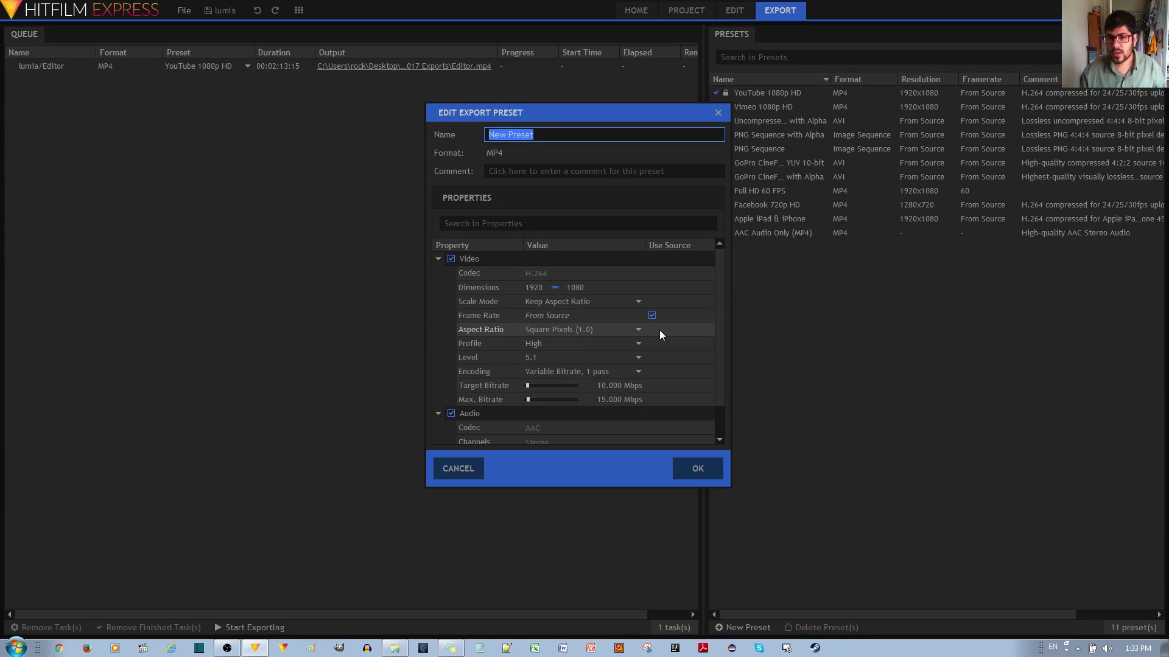
drag(678, 119, 660, 122)
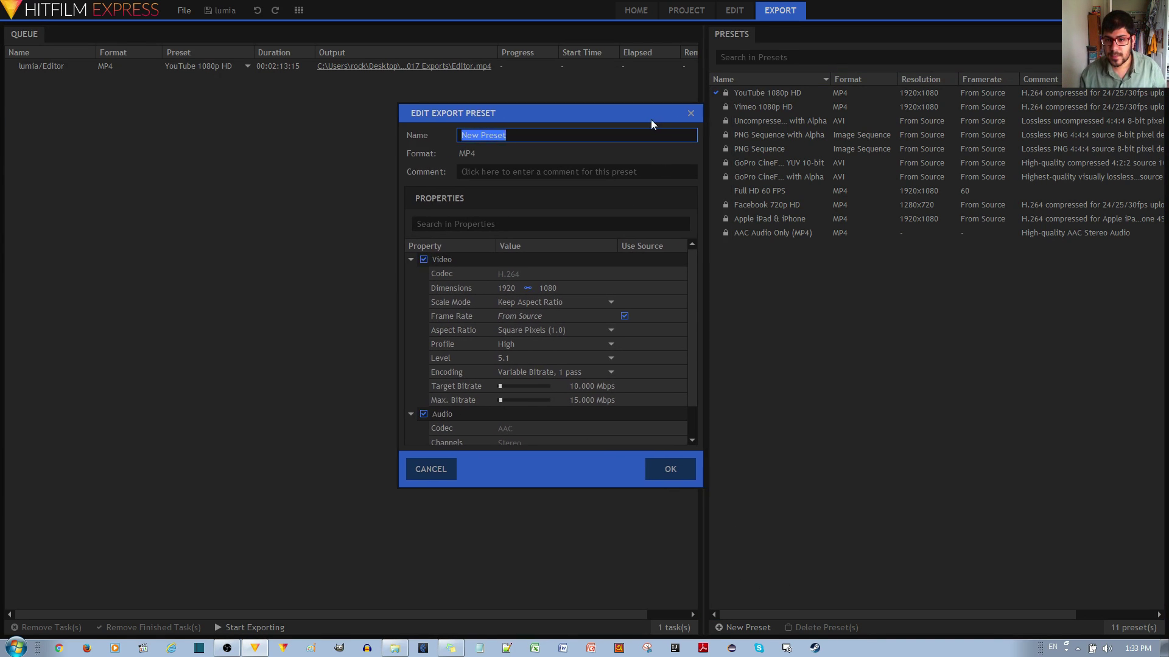
click(550, 144)
key(ctrl+shift+Left)
key(ctrl+shift+Left)
text(test)
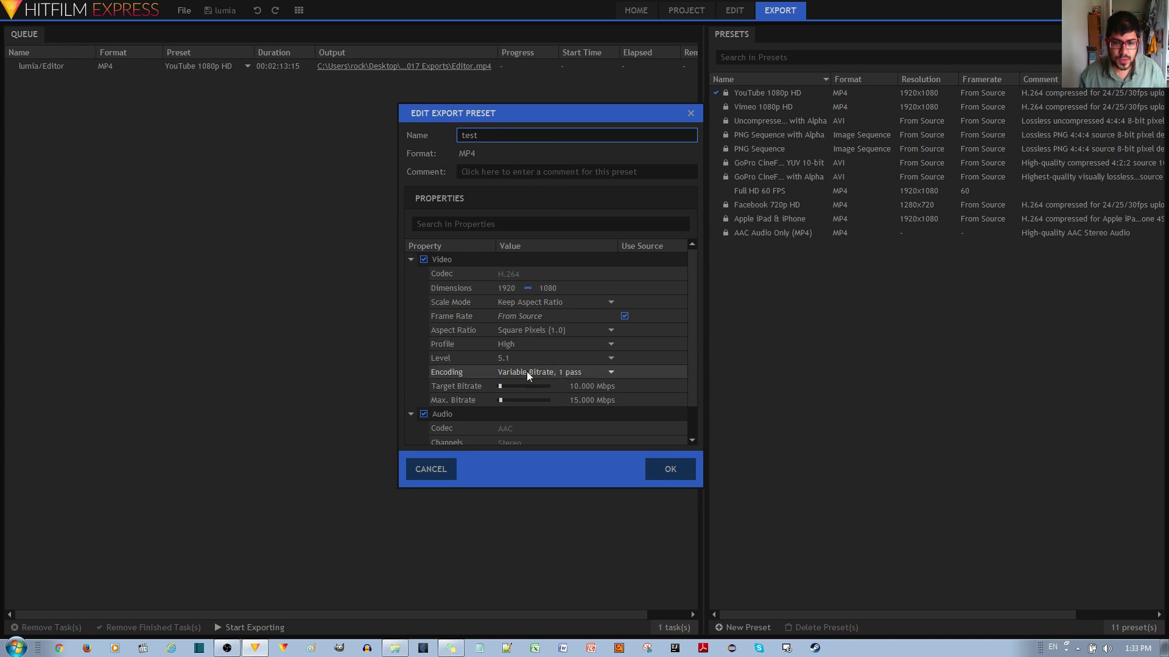
click(625, 316)
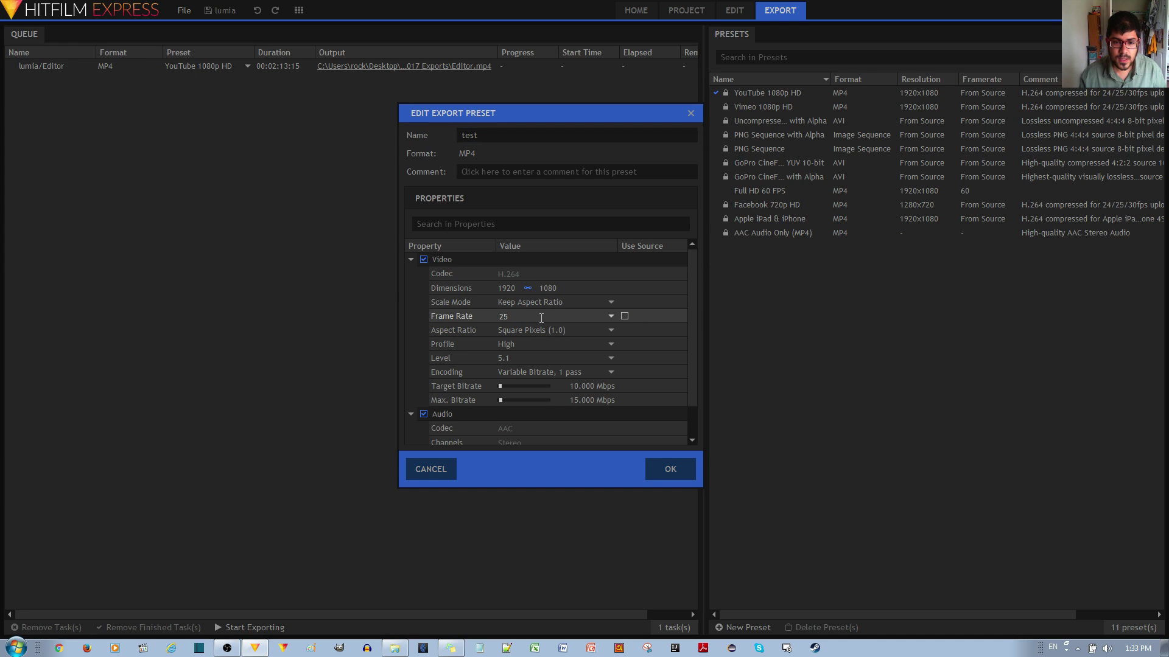
click(542, 317)
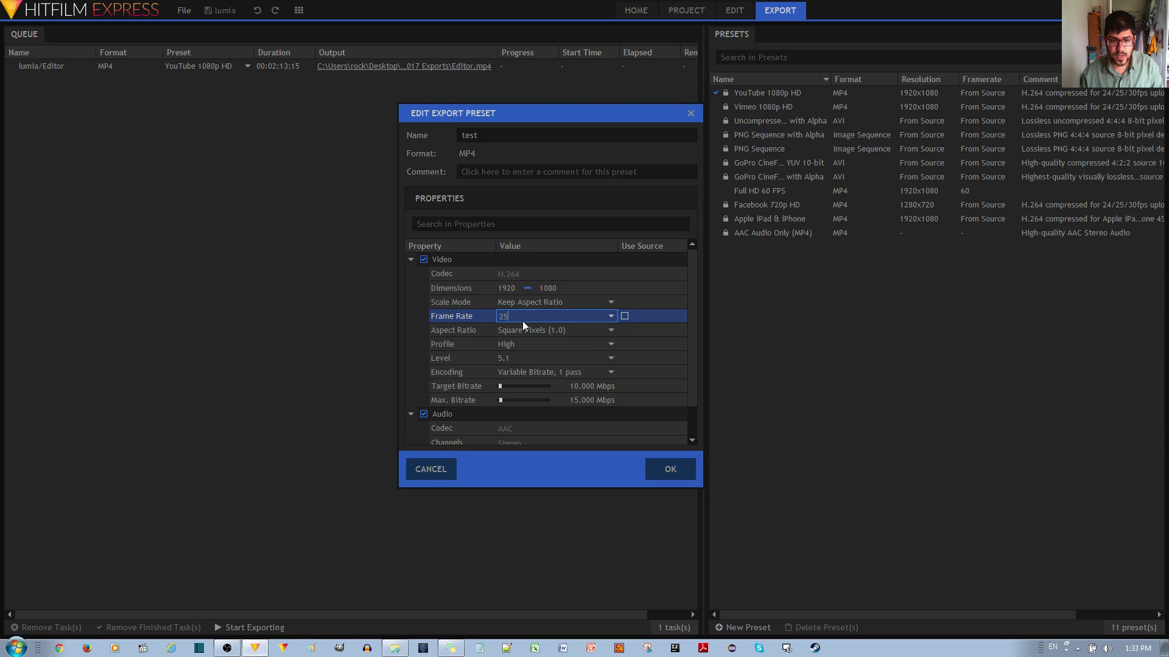
key(BackSpace)
key(BackSpace)
text(60)
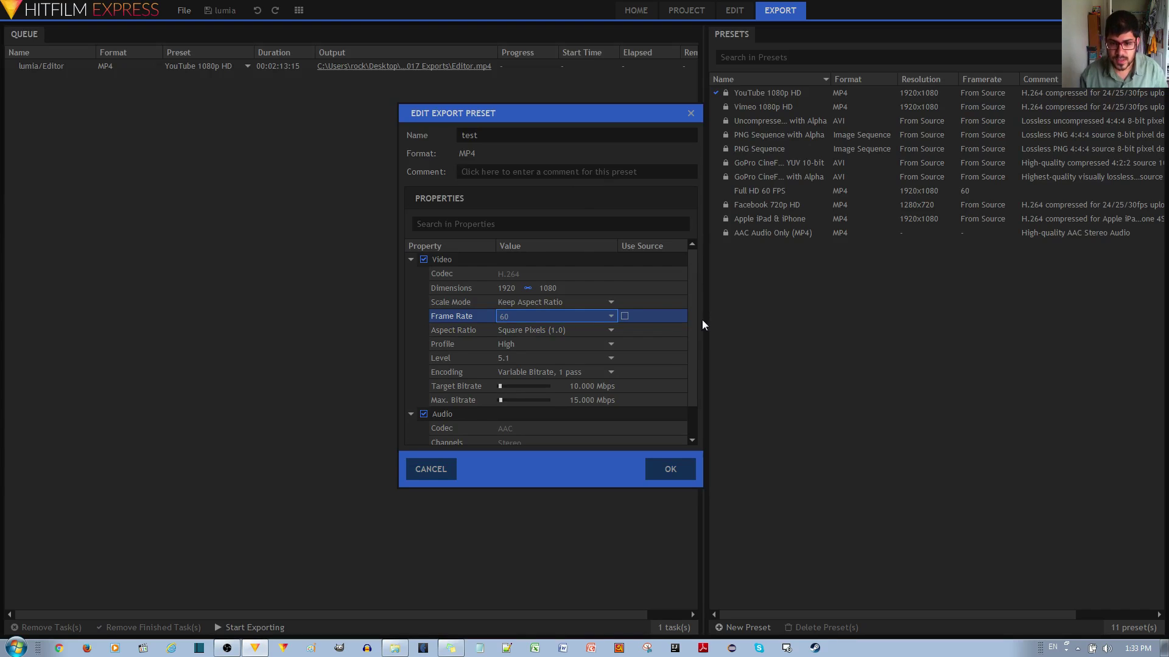
click(665, 315)
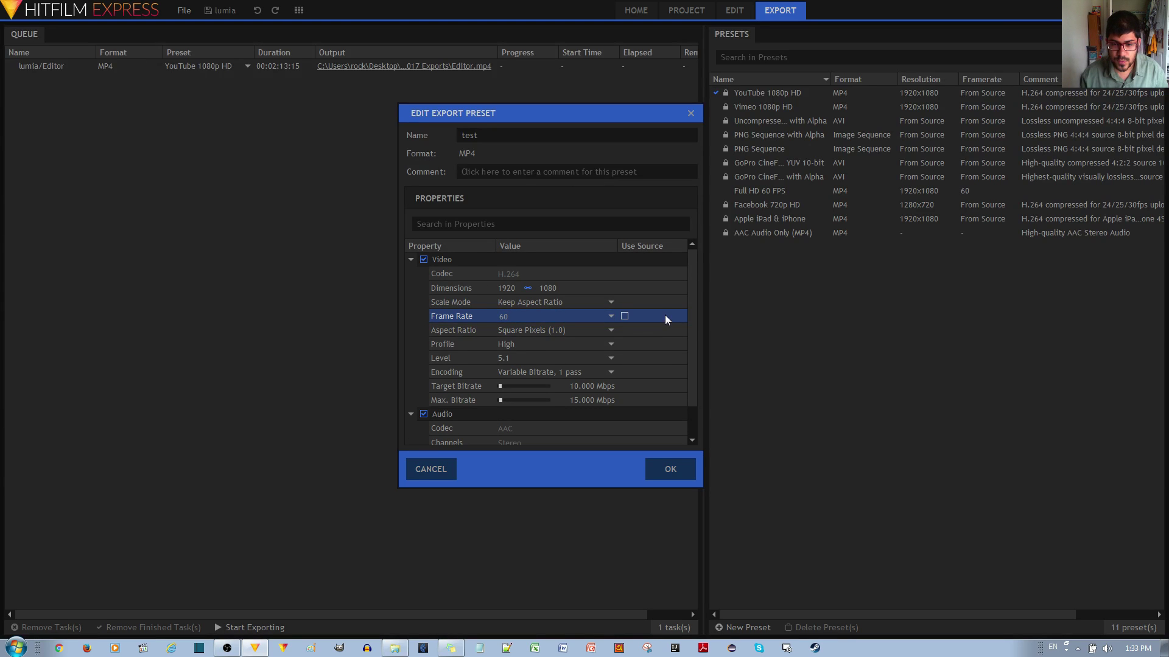
mouse_move(692, 312)
mouse_down()
mouse_move(692, 326)
mouse_move(689, 298)
mouse_up()
click(508, 287)
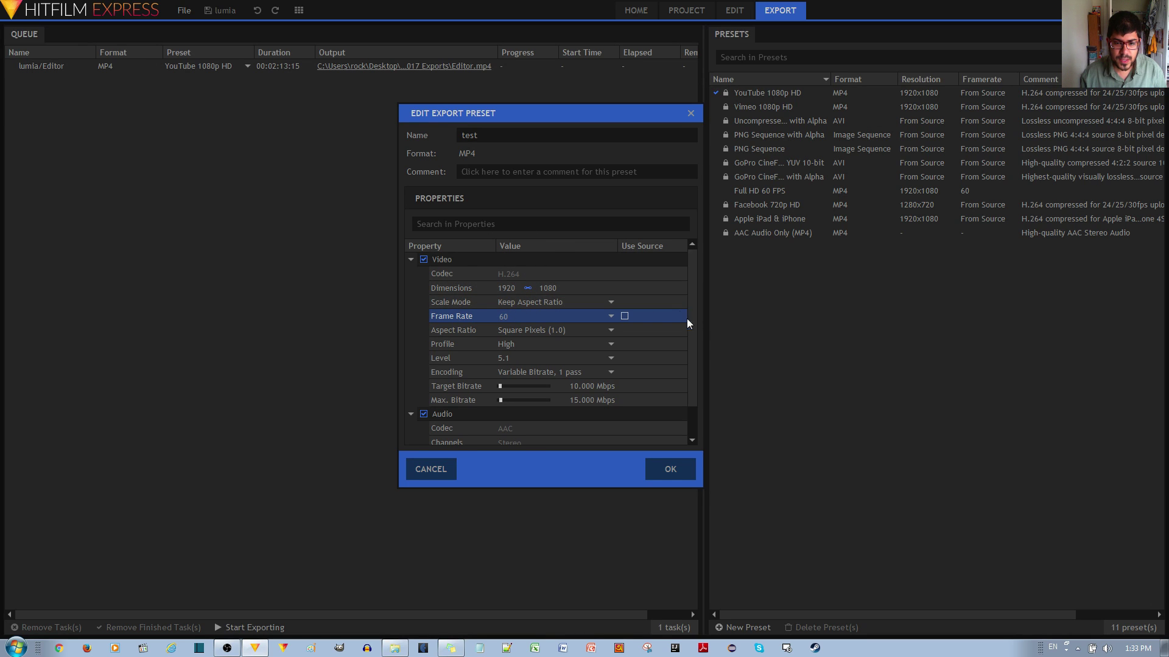
drag(693, 330, 692, 359)
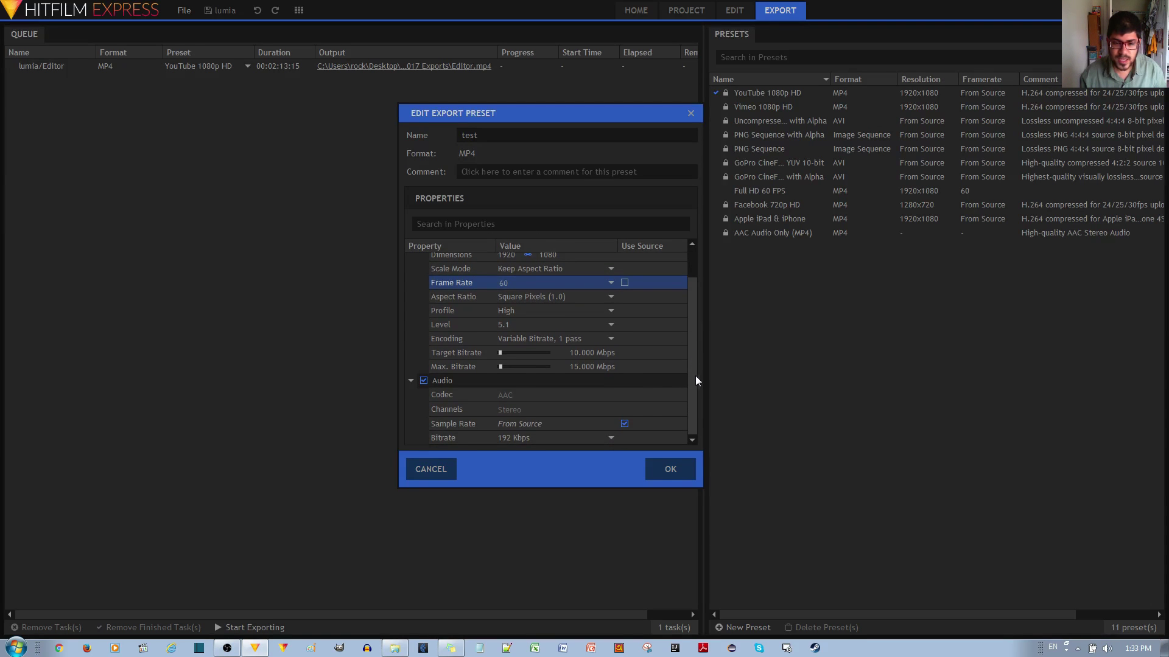
click(777, 191)
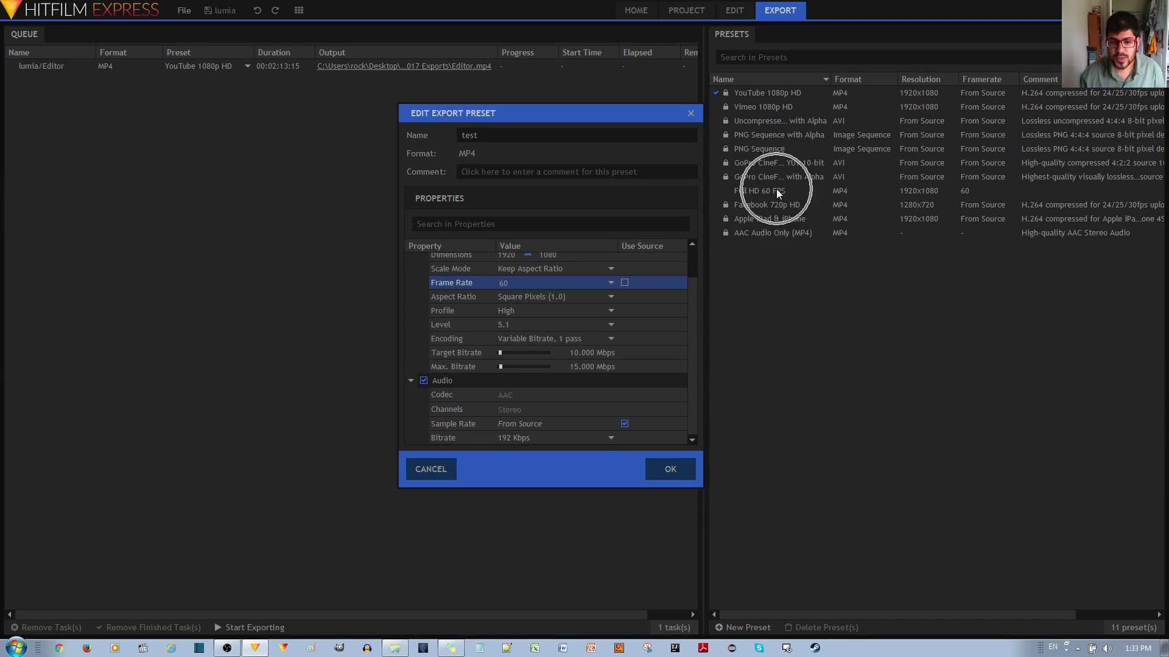
click(429, 469)
click(791, 191)
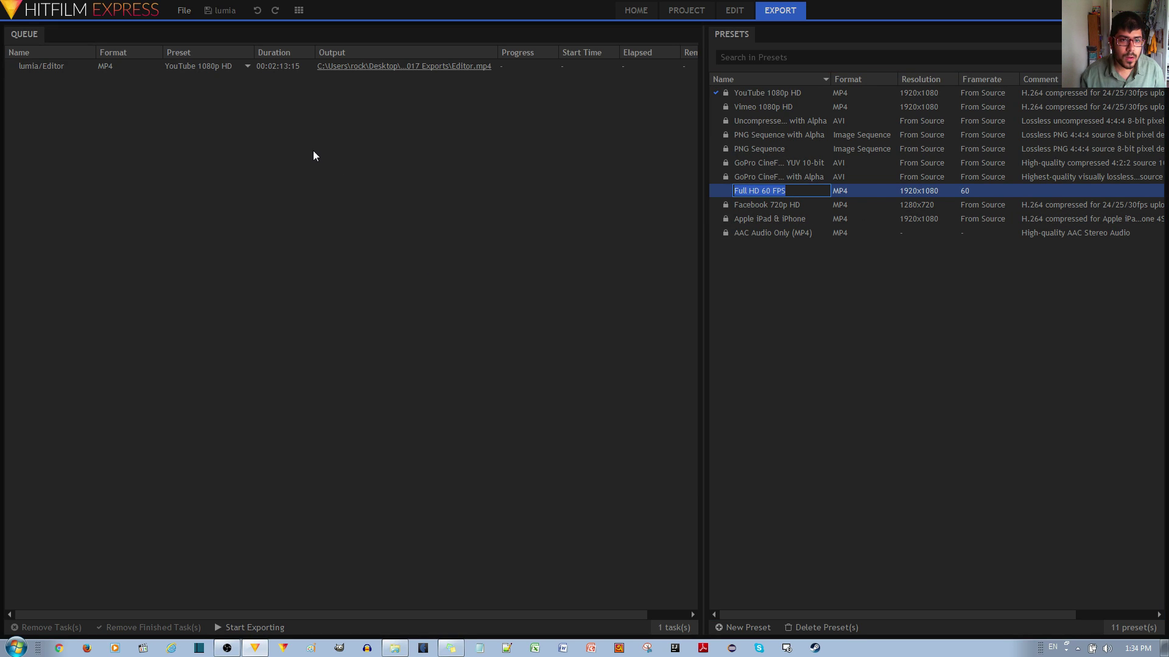
Step: Change the queued Editor task's preset from YouTube 1080p HD to Full HD 60 FPS
click(791, 190)
click(814, 191)
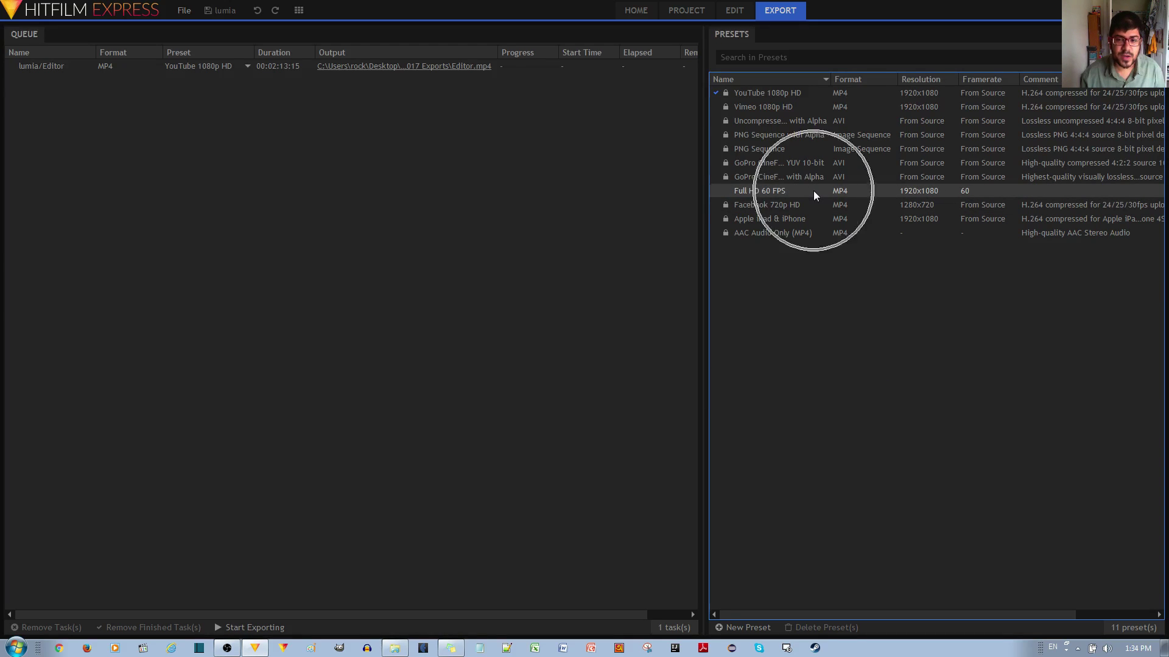
click(210, 68)
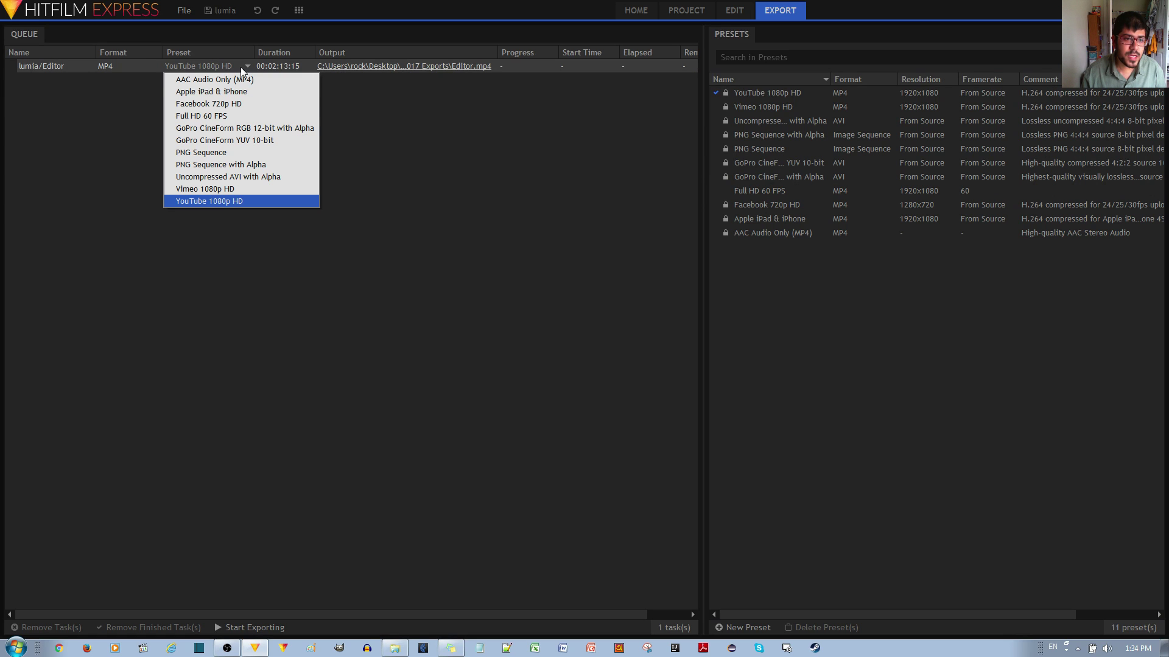
click(212, 119)
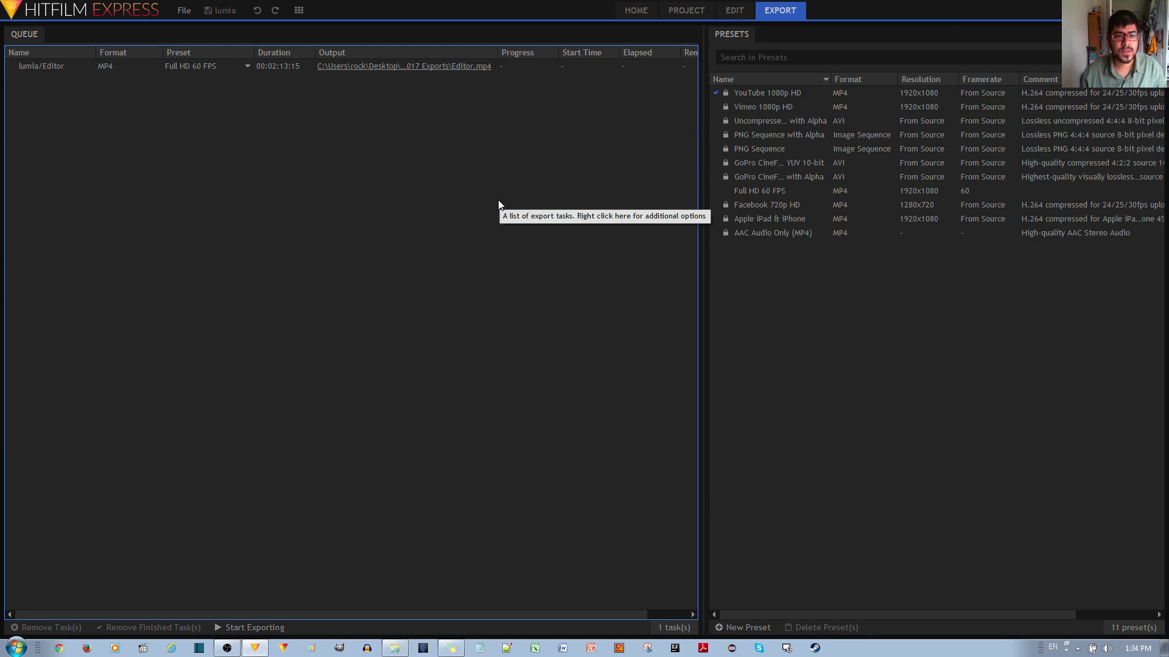
Step: Set the export output file to test.mp4 in the HitFilm Express 2017 Exports folder
click(367, 65)
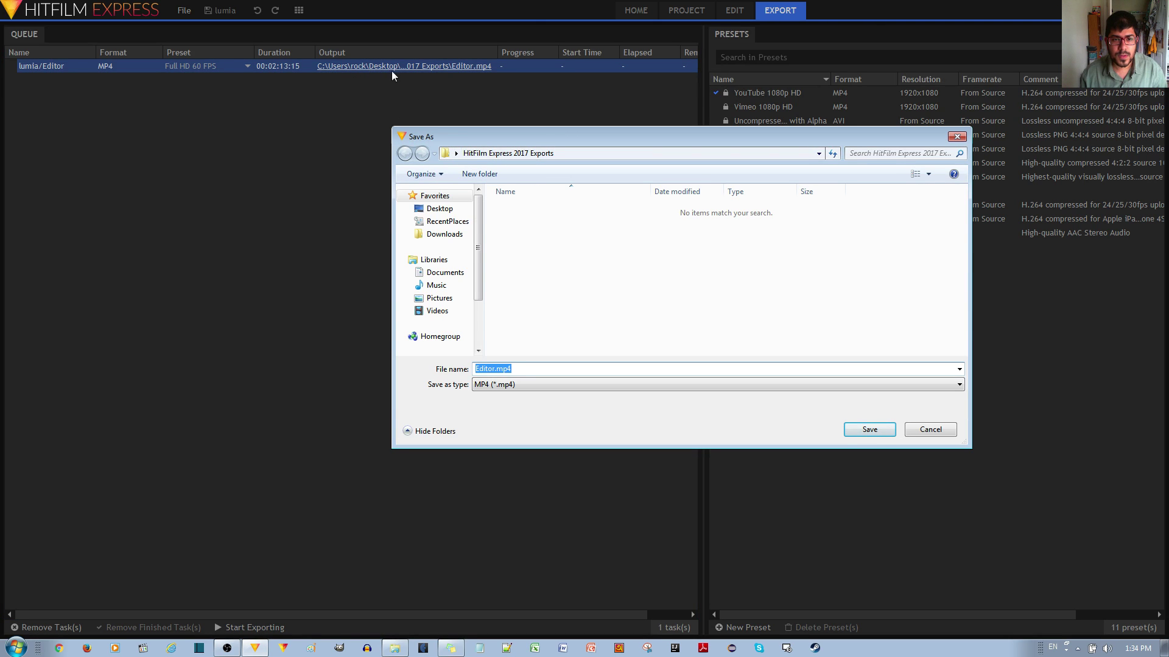
click(529, 154)
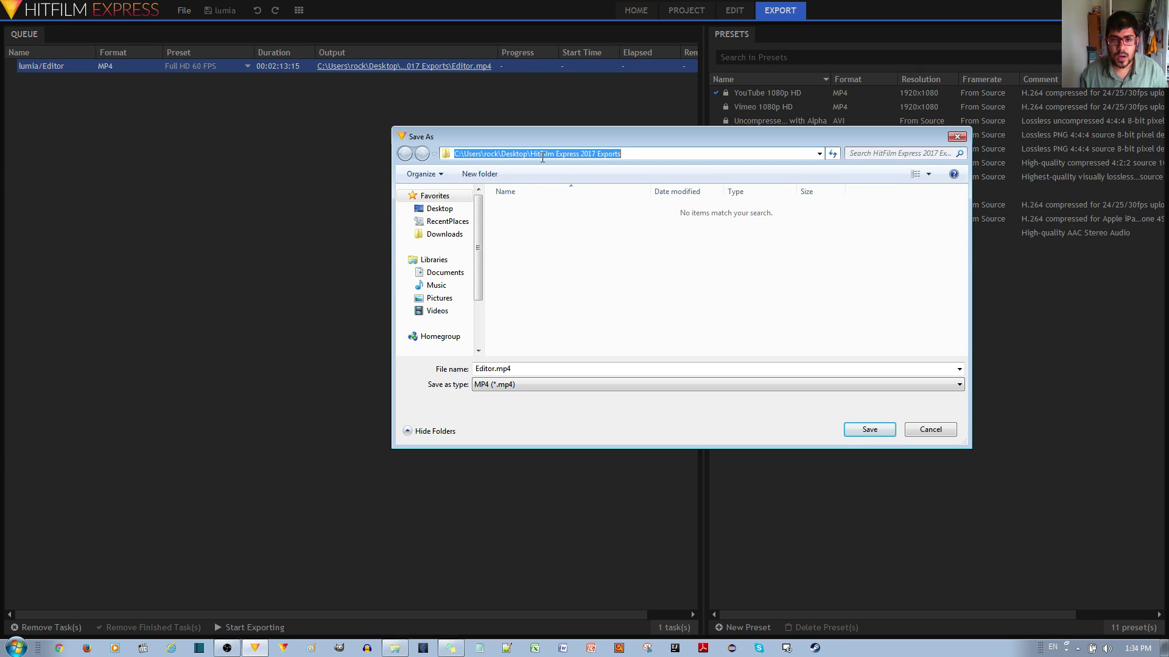
click(630, 154)
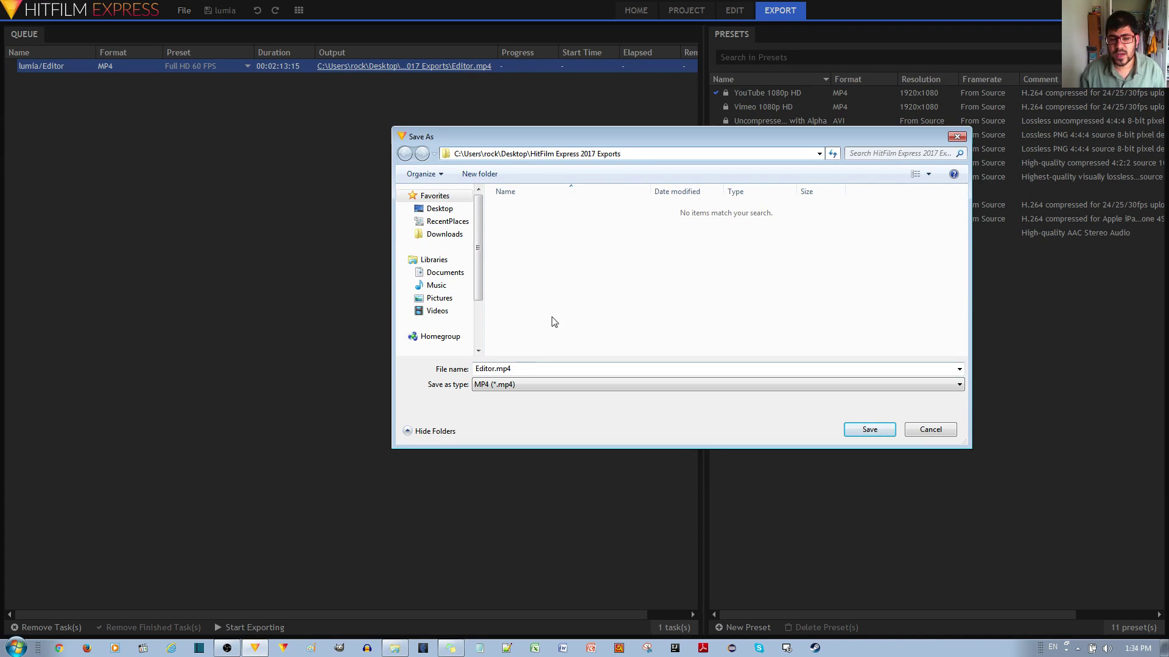
click(494, 369)
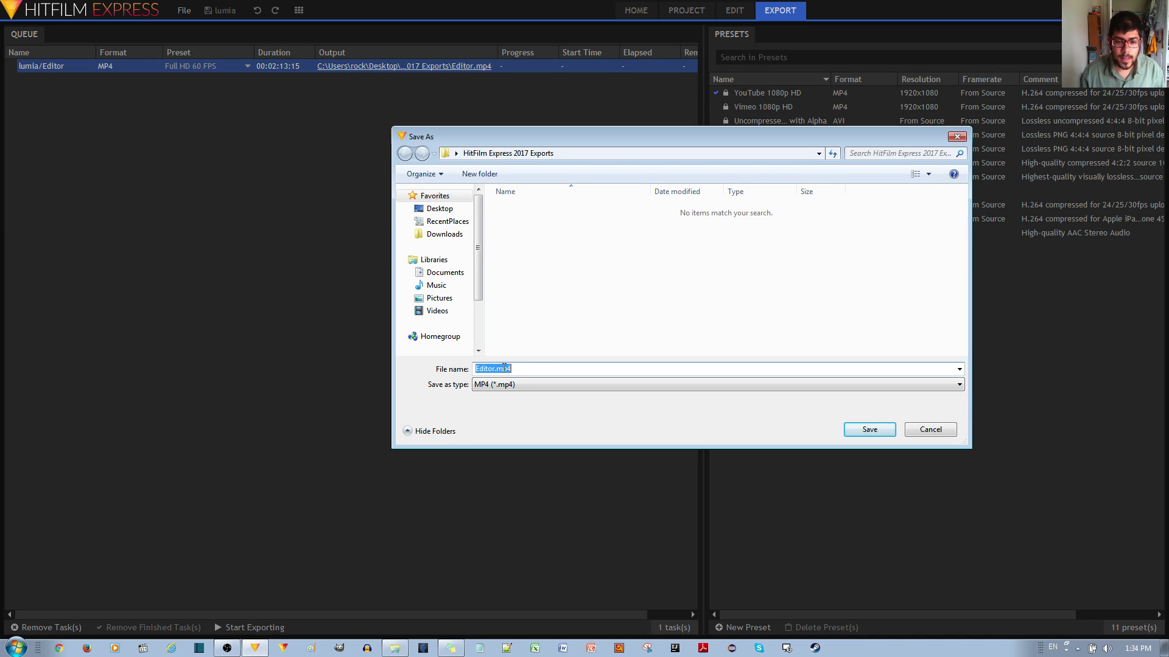
double_click(487, 370)
text(lumia)
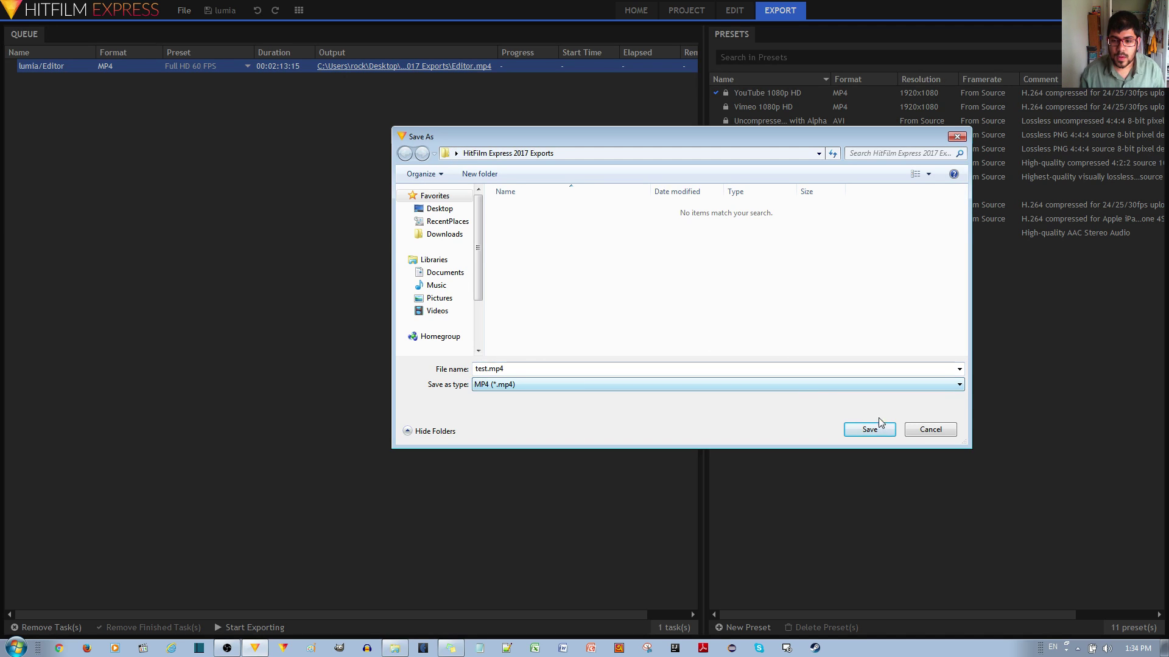
click(870, 429)
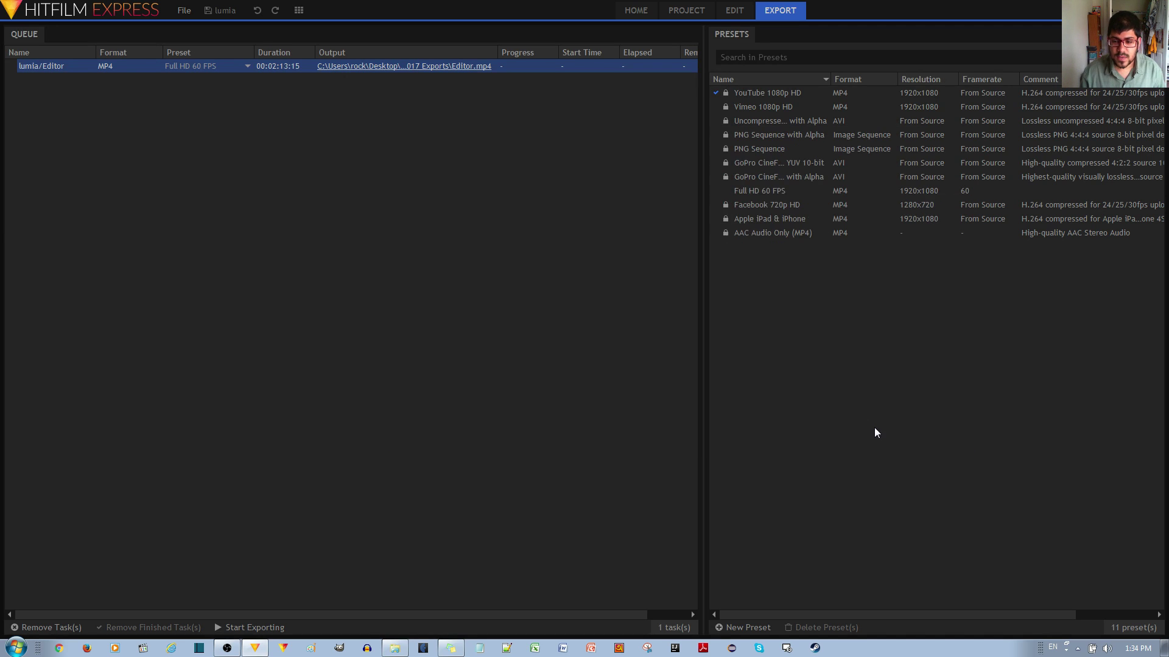
Step: Start exporting the queued test.mp4 task
click(252, 627)
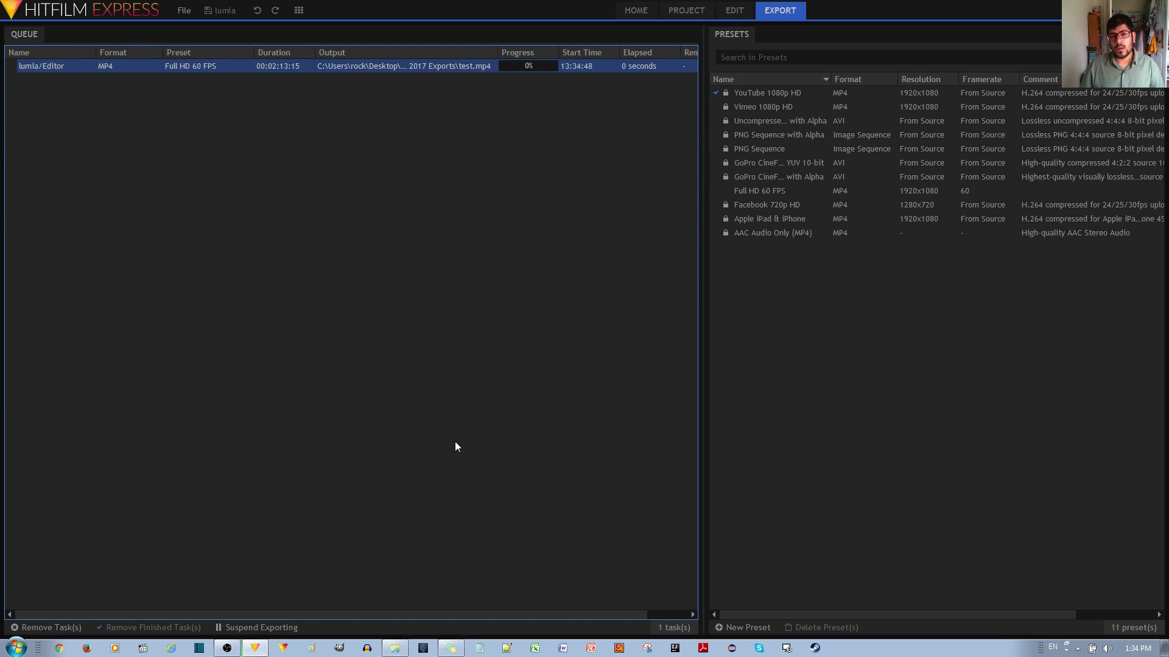